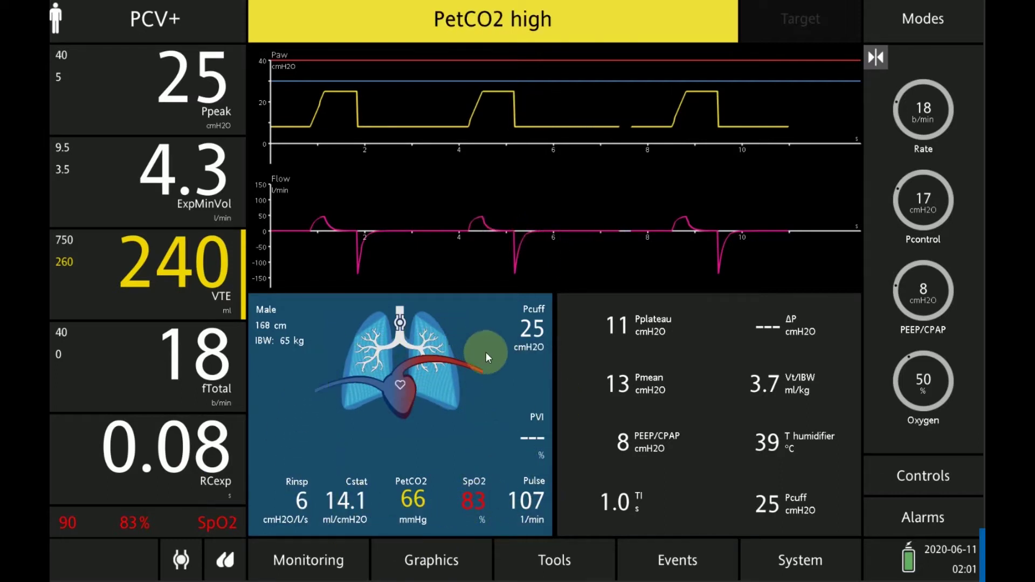
# Step: Circle the SpO2, PetCO2 66 mmHg and Cstat 14.1 readings with the pen tool
pyautogui.moveTo(474, 525)
pyautogui.mouseDown()
pyautogui.moveTo(453, 512)
pyautogui.moveTo(454, 479)
pyautogui.moveTo(486, 454)
pyautogui.moveTo(504, 498)
pyautogui.moveTo(492, 532)
pyautogui.mouseUp()
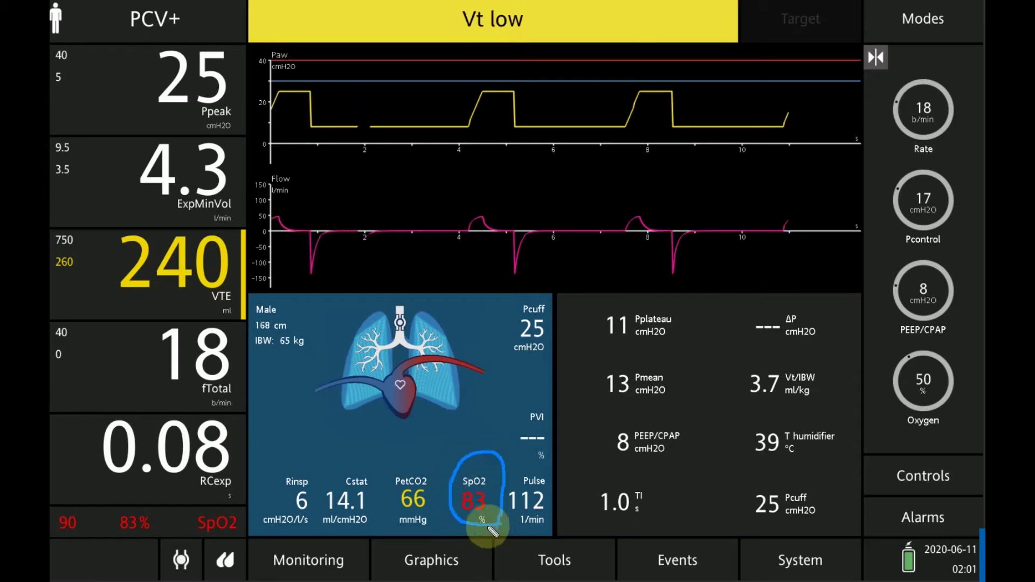
pyautogui.moveTo(426, 535)
pyautogui.mouseDown()
pyautogui.moveTo(392, 532)
pyautogui.moveTo(381, 487)
pyautogui.moveTo(398, 464)
pyautogui.moveTo(435, 473)
pyautogui.moveTo(435, 540)
pyautogui.mouseUp()
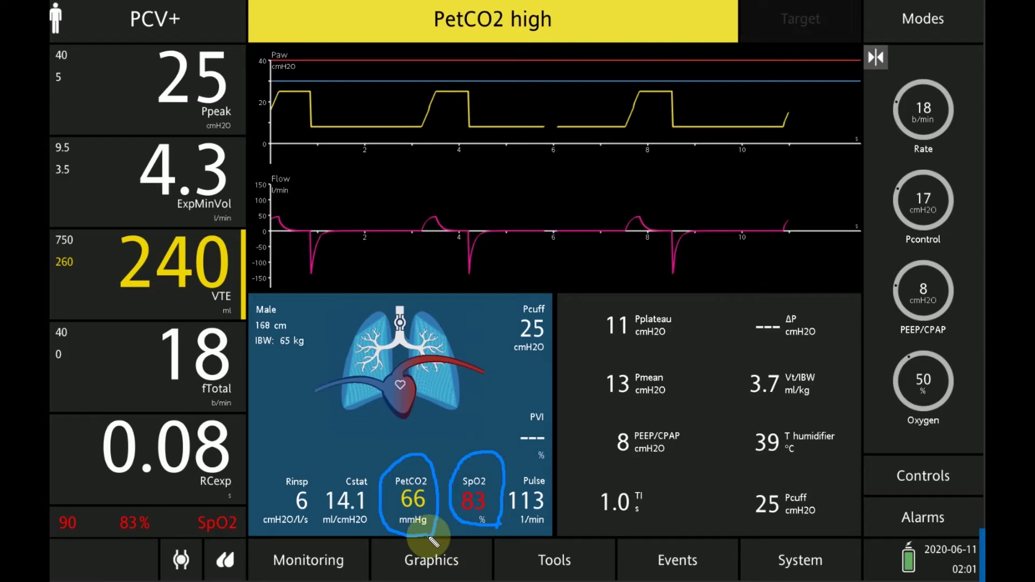
pyautogui.moveTo(379, 538)
pyautogui.mouseDown()
pyautogui.moveTo(351, 544)
pyautogui.moveTo(328, 532)
pyautogui.moveTo(330, 473)
pyautogui.moveTo(360, 466)
pyautogui.moveTo(372, 536)
pyautogui.mouseUp()
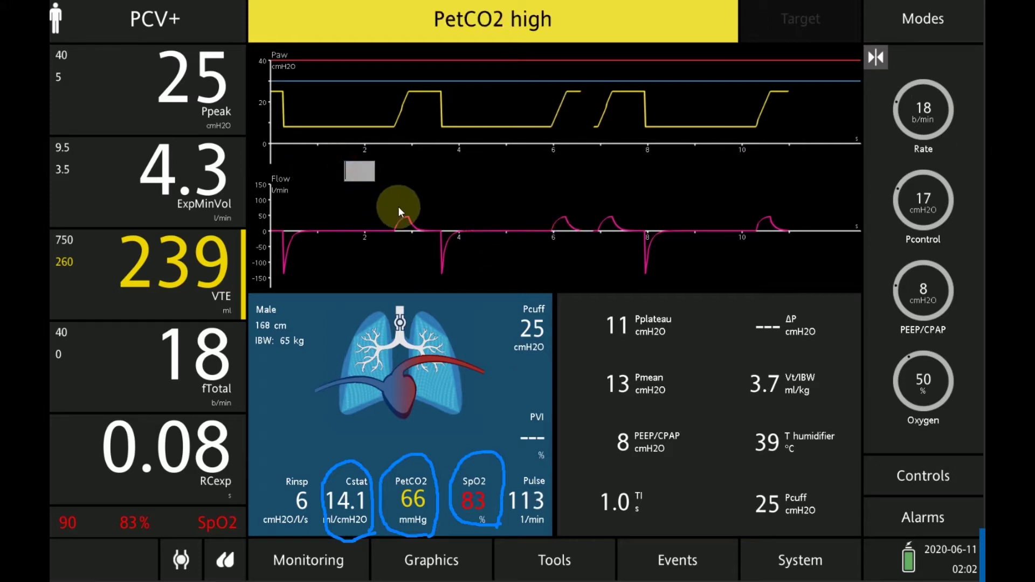
# Step: Place a red text note with 'FiO2' on one line and 'Mean Airway Pressure' below it
pyautogui.write('FiO')
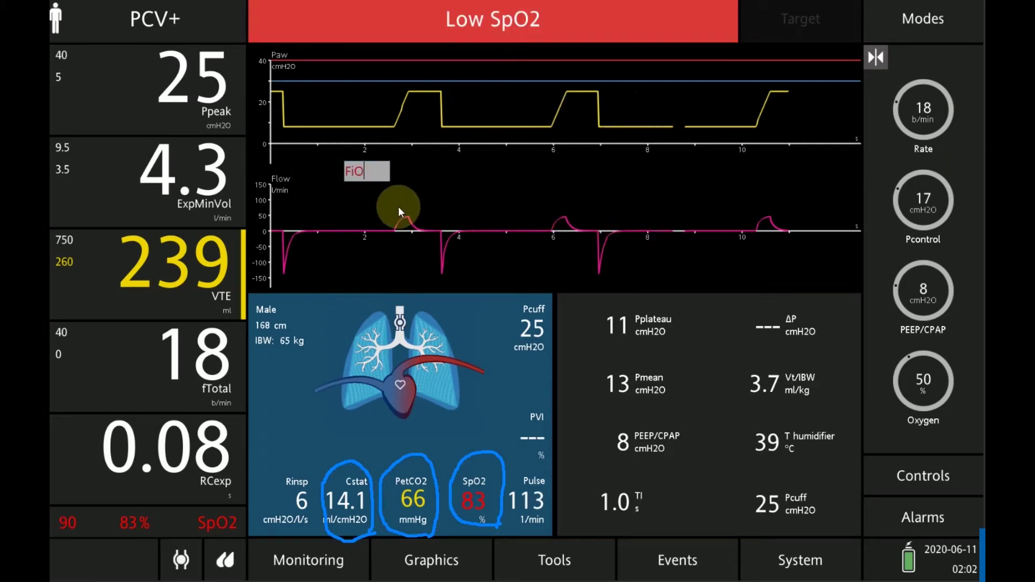
pyautogui.write('2')
pyautogui.press('Return')
pyautogui.write('Mean Ai')
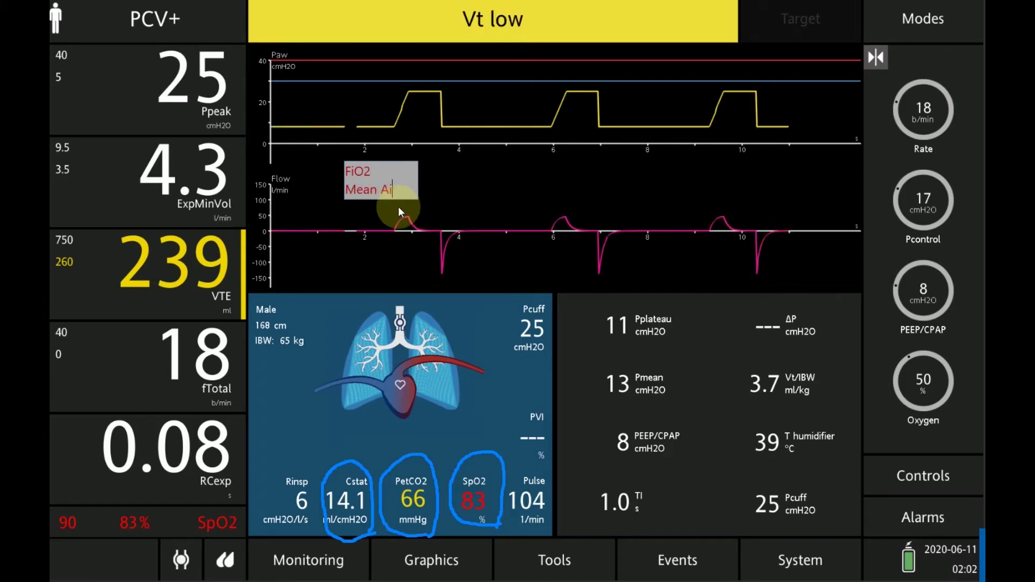
pyautogui.write('rway Pressure')
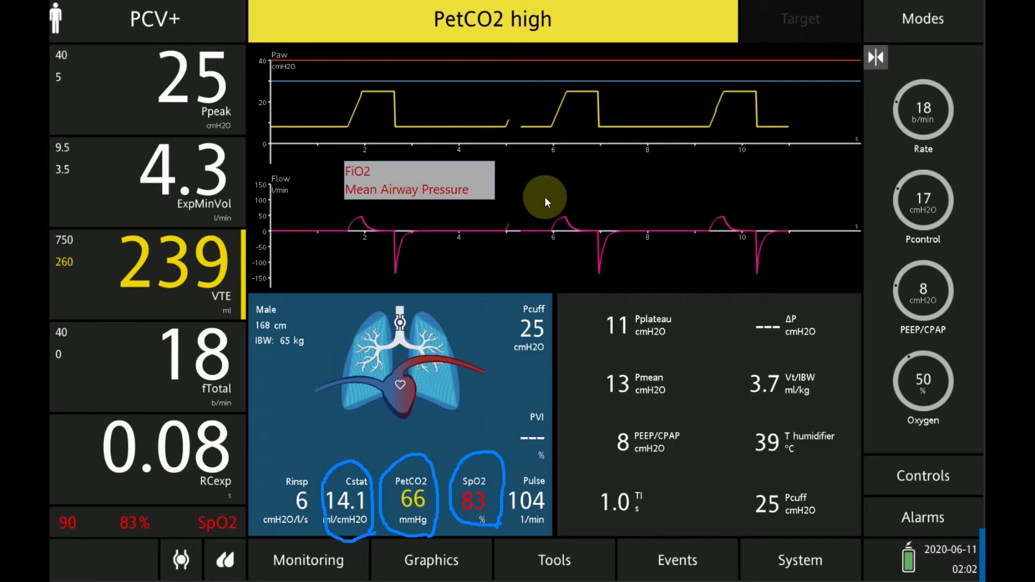
pyautogui.press('Escape')
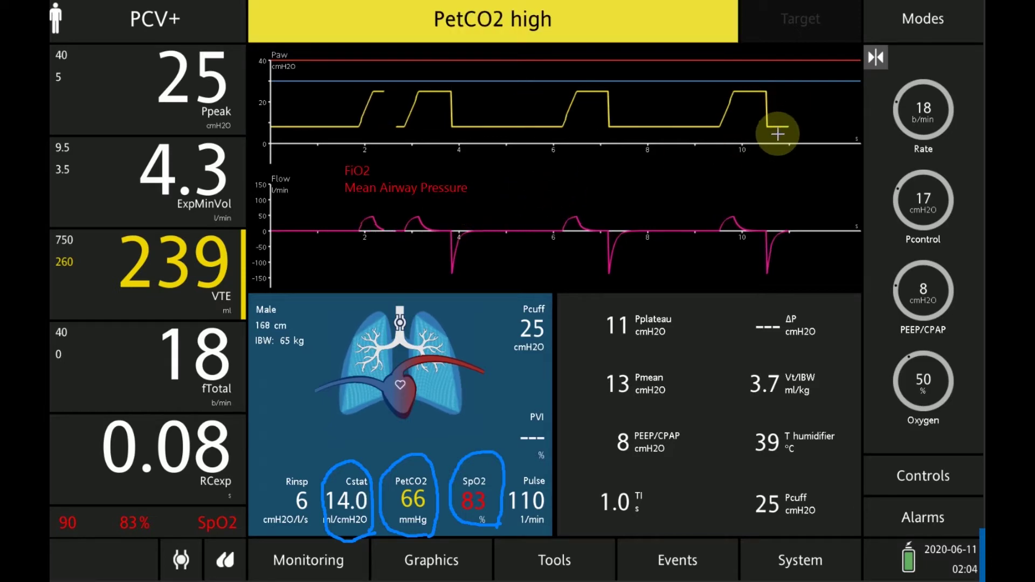
# Step: Freeze the waveforms, place a Paw cursor reading 8.0, and highlight the pressure baseline
pyautogui.click(873, 63)
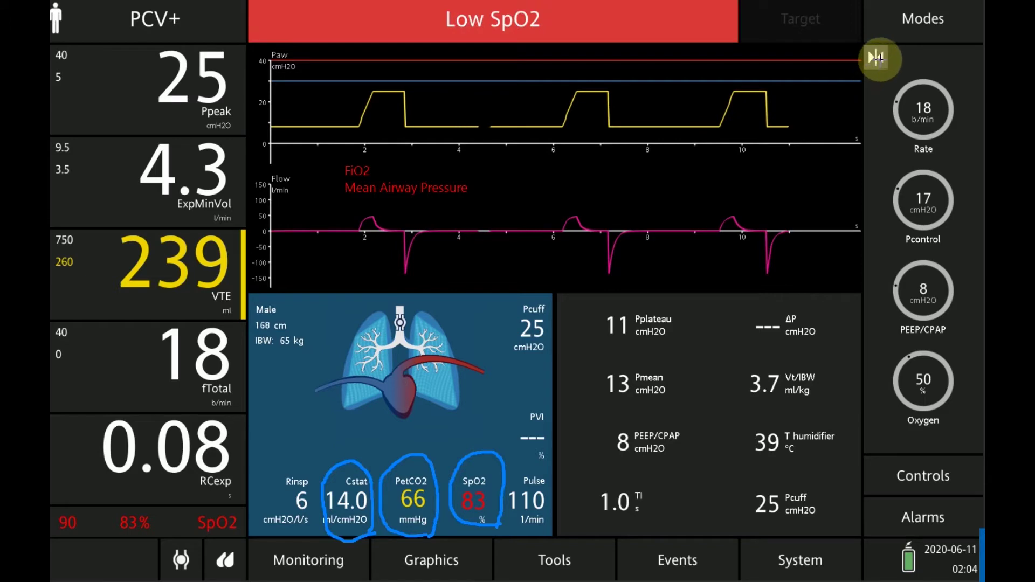
pyautogui.click(876, 57)
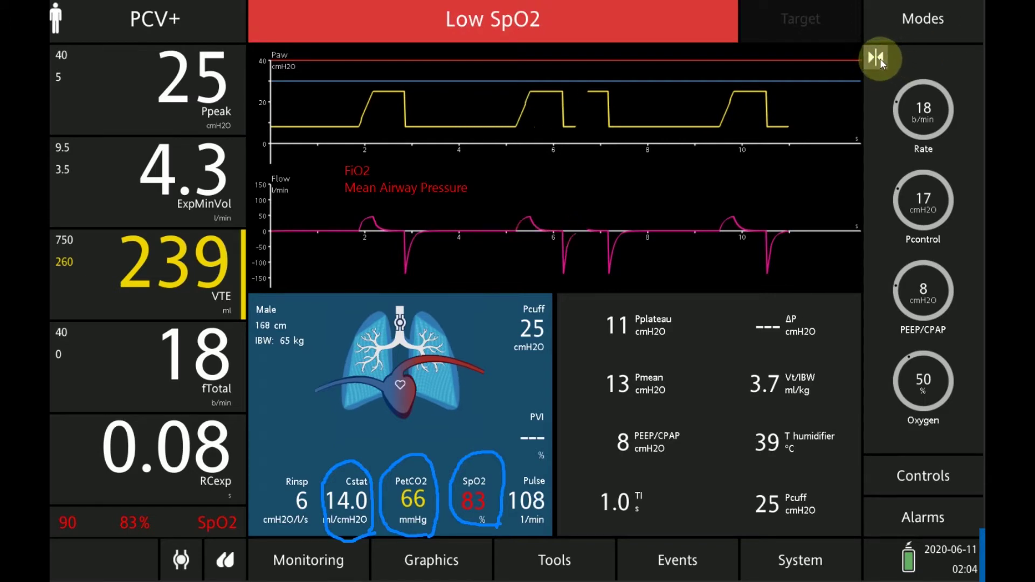
pyautogui.click(612, 140)
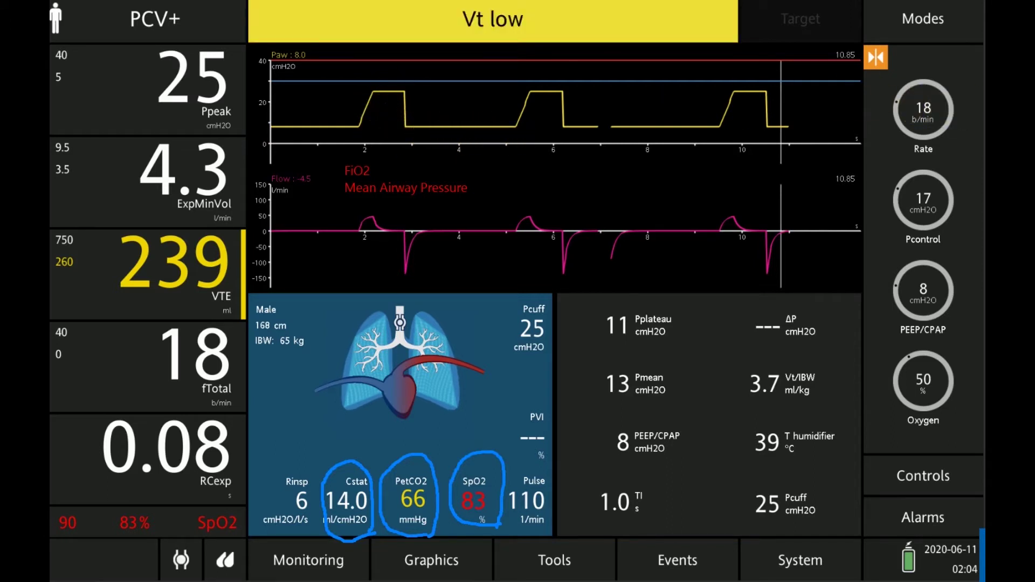
pyautogui.moveTo(273, 138)
pyautogui.mouseDown()
pyautogui.moveTo(367, 138)
pyautogui.moveTo(384, 102)
pyautogui.moveTo(410, 93)
pyautogui.moveTo(399, 129)
pyautogui.moveTo(384, 134)
pyautogui.moveTo(390, 110)
pyautogui.moveTo(392, 137)
pyautogui.moveTo(527, 143)
pyautogui.moveTo(541, 109)
pyautogui.moveTo(555, 108)
pyautogui.moveTo(555, 134)
pyautogui.moveTo(536, 136)
pyautogui.moveTo(548, 124)
pyautogui.moveTo(546, 137)
pyautogui.moveTo(564, 142)
pyautogui.moveTo(717, 139)
pyautogui.mouseUp()
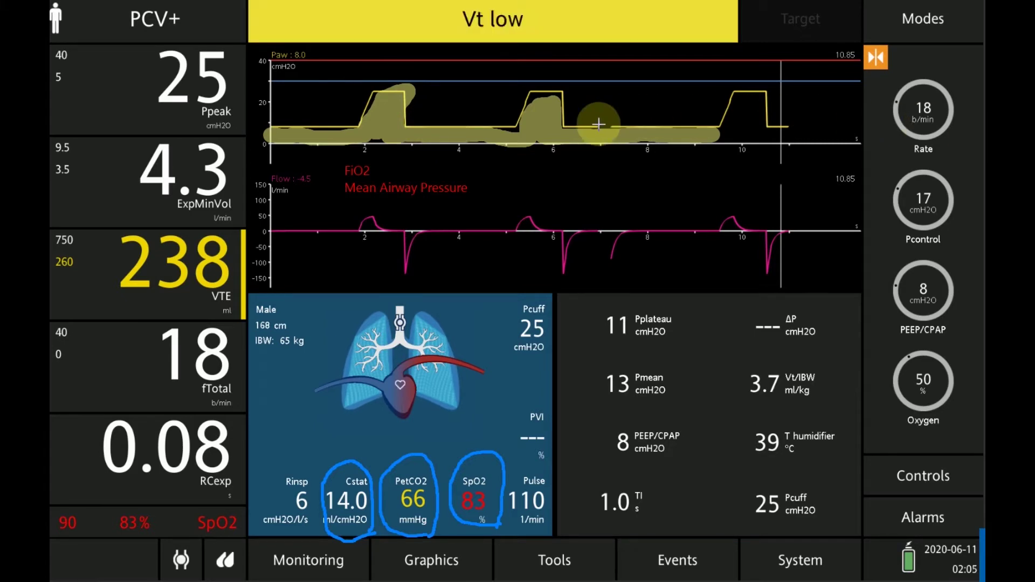
# Step: Stamp markers 1–5 on the pressure curve: start point, both peaks, inspiratory rise, below marker 3
pyautogui.click(455, 113)
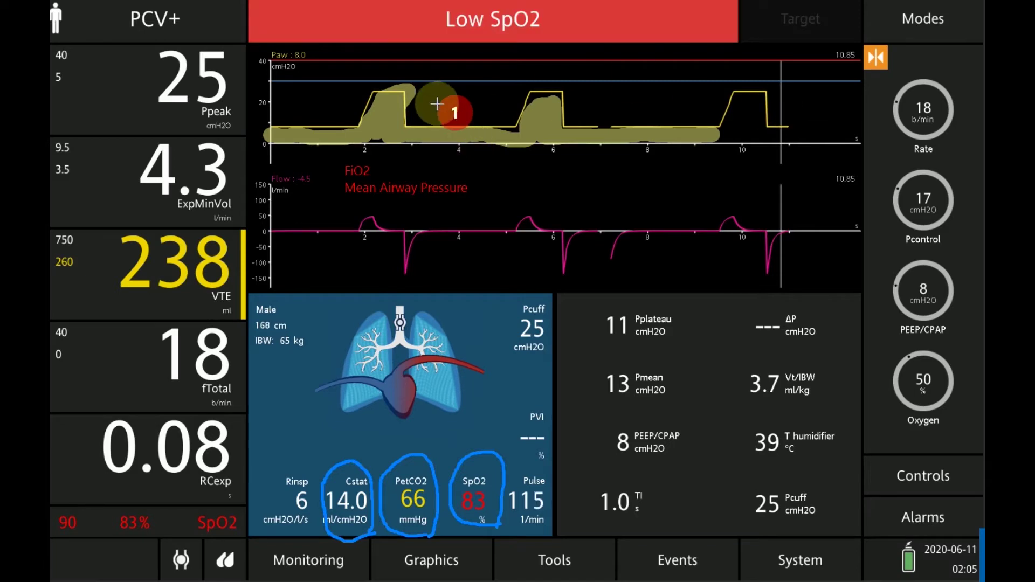
pyautogui.click(386, 81)
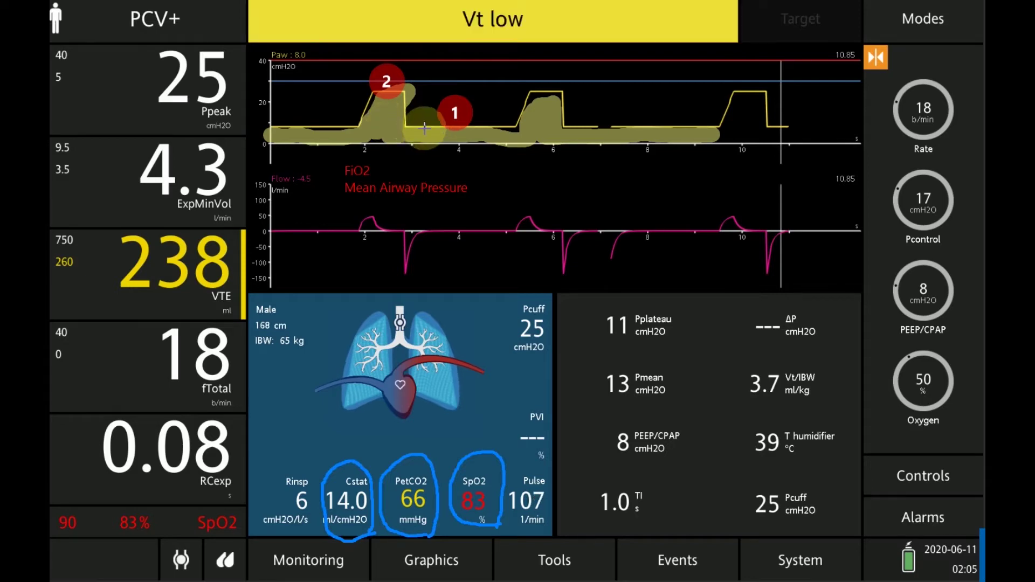
pyautogui.click(569, 89)
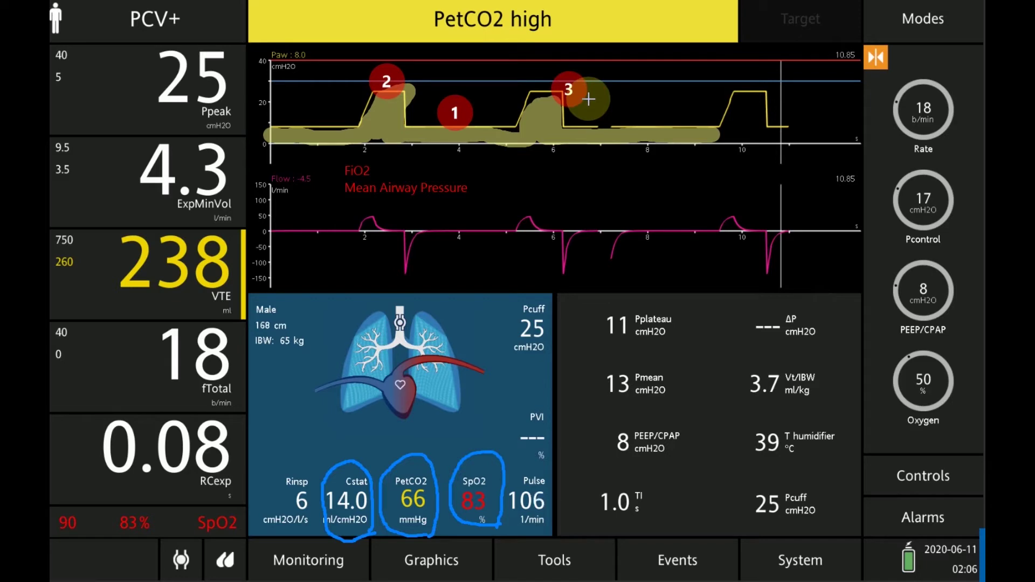
pyautogui.click(355, 109)
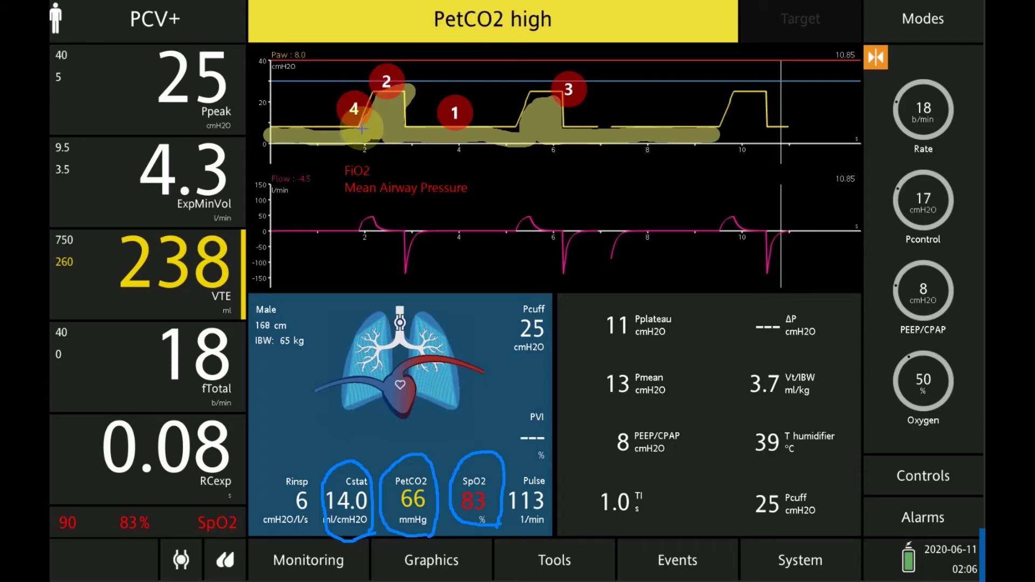
pyautogui.click(544, 154)
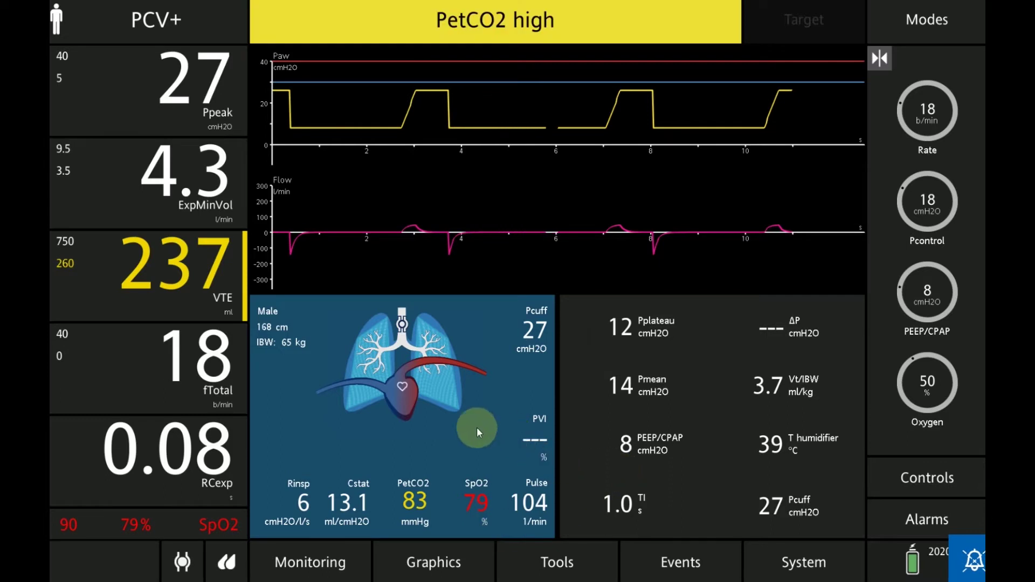
# Step: Set oxygen to 100% and keep the simulation running at 1x speed
pyautogui.click(936, 378)
pyautogui.scroll(6, 929, 388)
pyautogui.scroll(20, 930, 391)
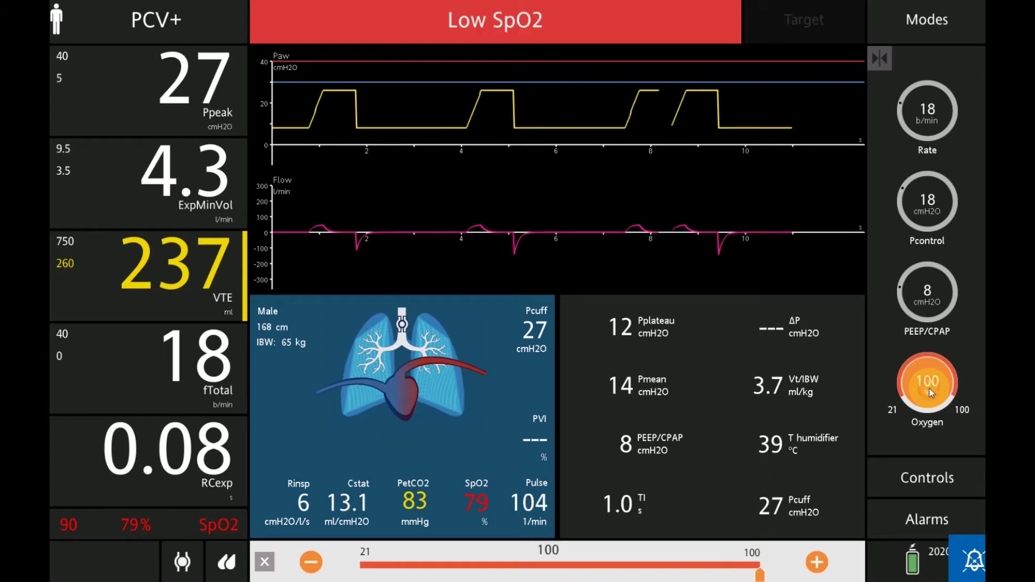
pyautogui.click(930, 388)
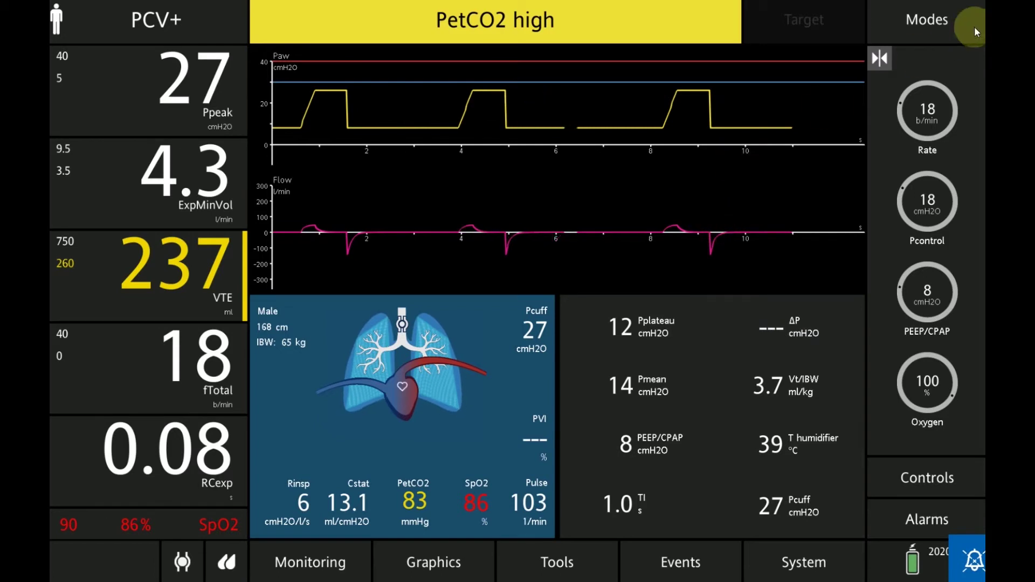
pyautogui.click(880, 58)
pyautogui.click(896, 103)
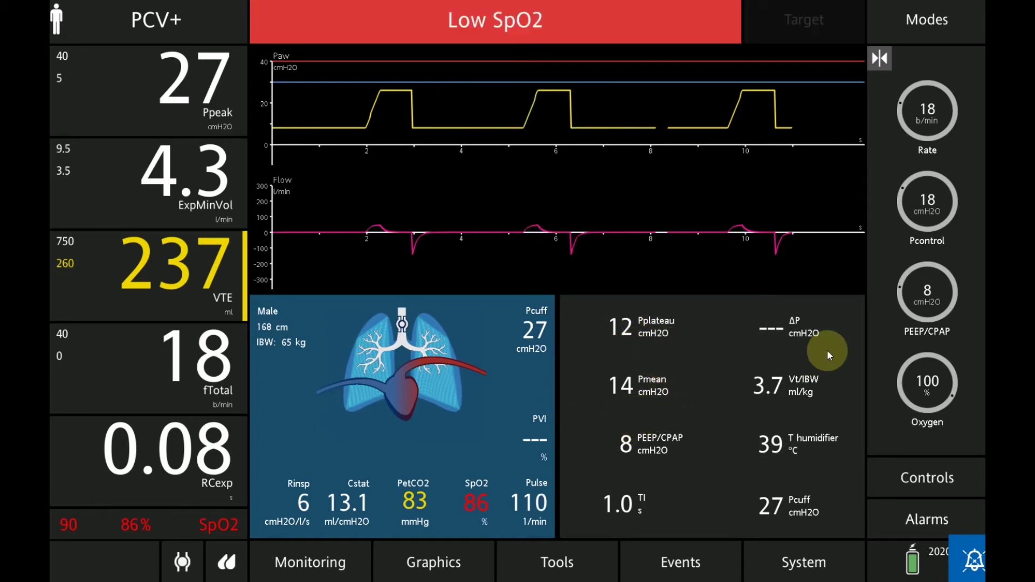
# Step: Raise the PEEP/CPAP setting to 10 cmH2O
pyautogui.click(931, 302)
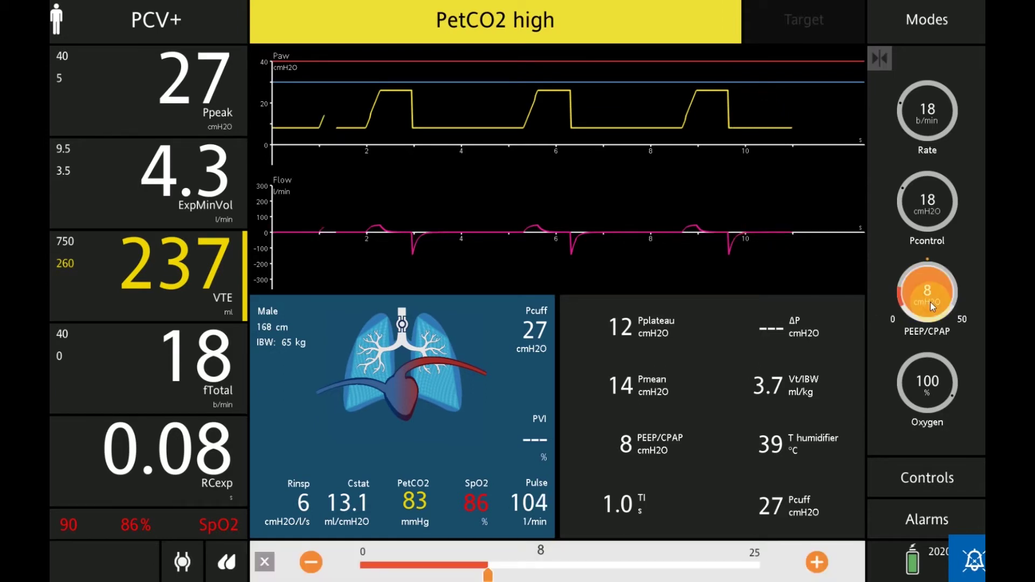
pyautogui.scroll(2, 931, 306)
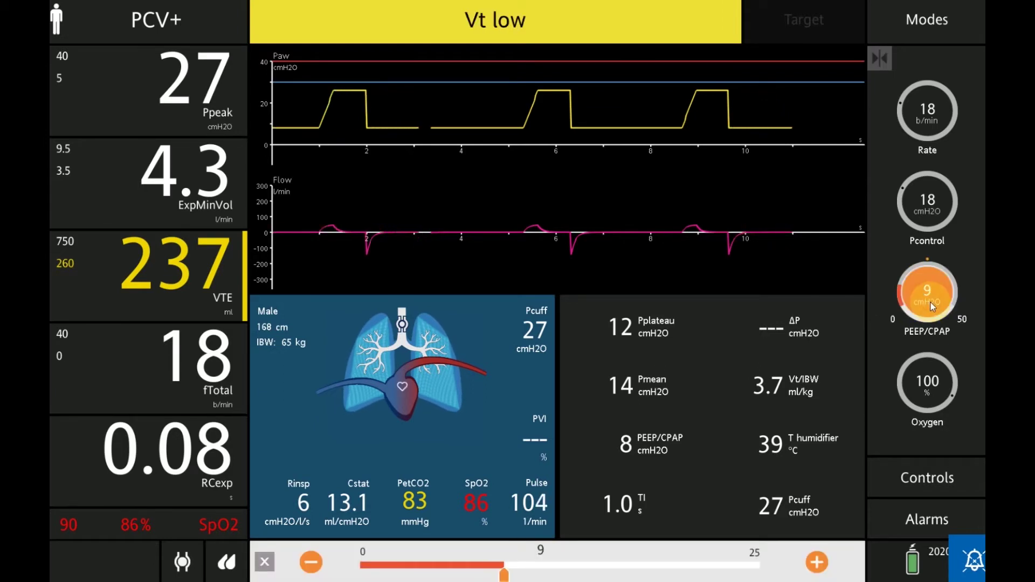
pyautogui.click(932, 306)
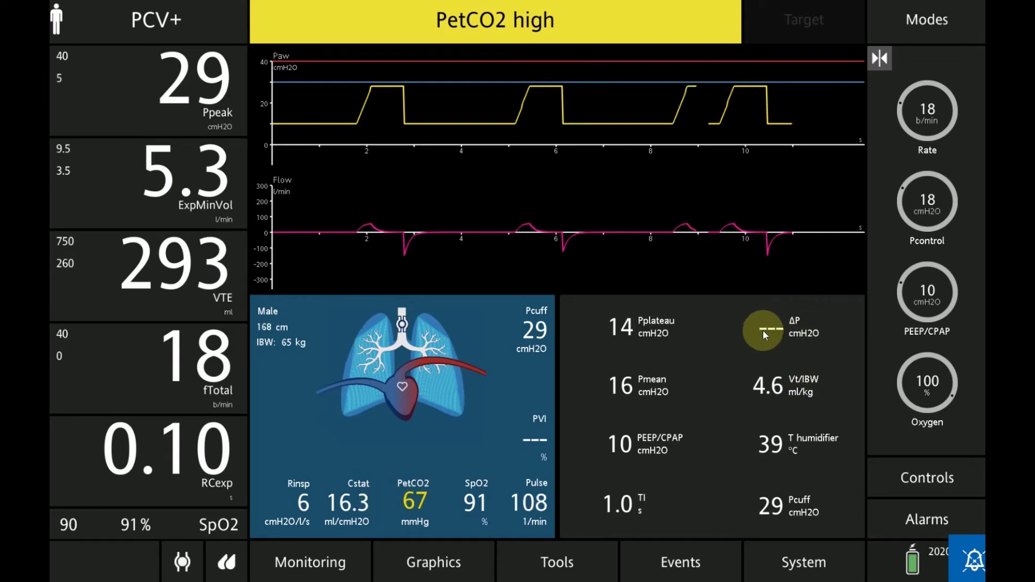
# Step: Turn PEEP/CPAP up from 10 to 12 cmH2O and confirm it
pyautogui.click(934, 292)
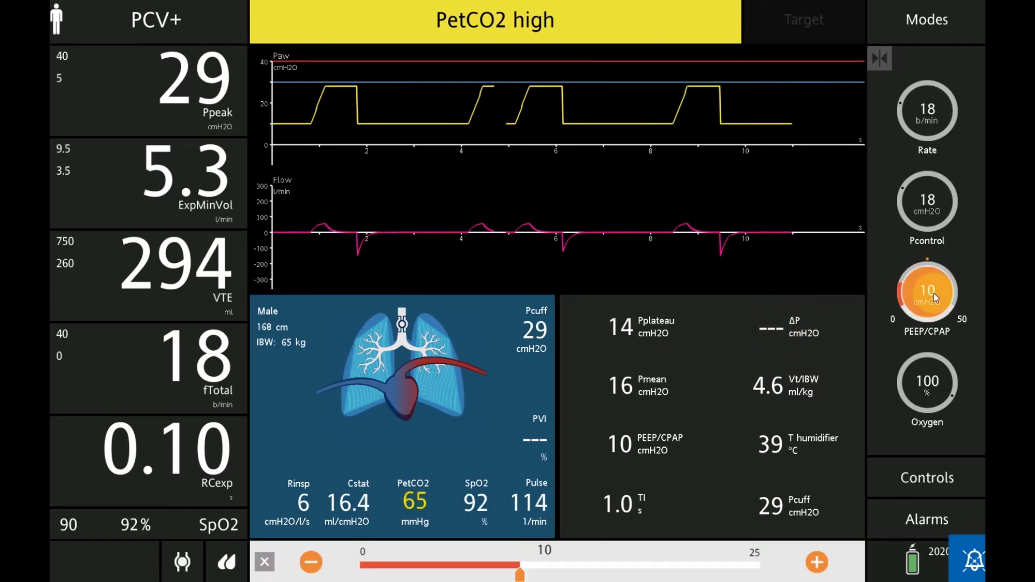
pyautogui.scroll(1, 934, 293)
pyautogui.scroll(1, 935, 293)
pyautogui.click(934, 293)
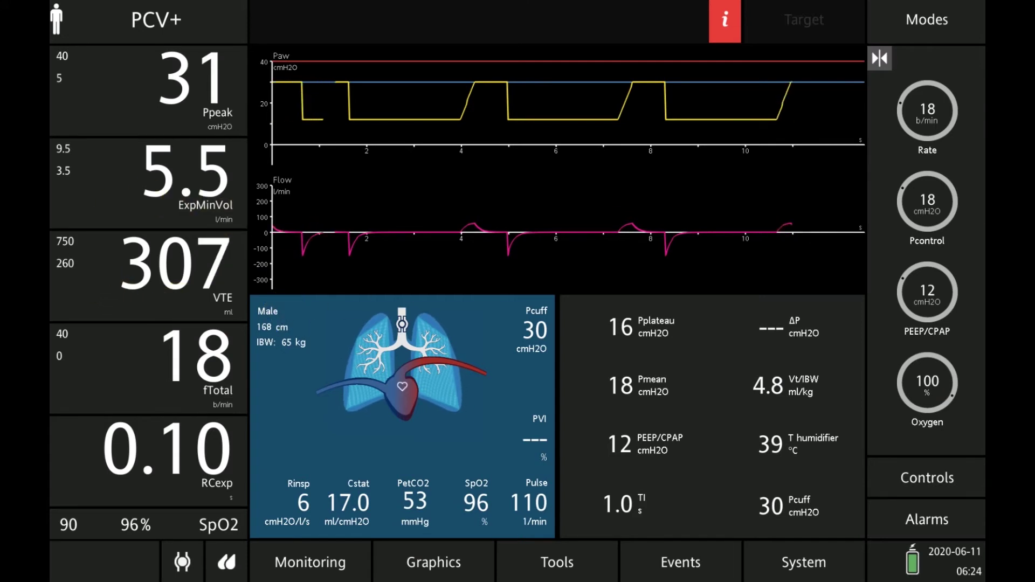
# Step: Turn the Oxygen dial down from 100% to 60% and confirm
pyautogui.click(924, 378)
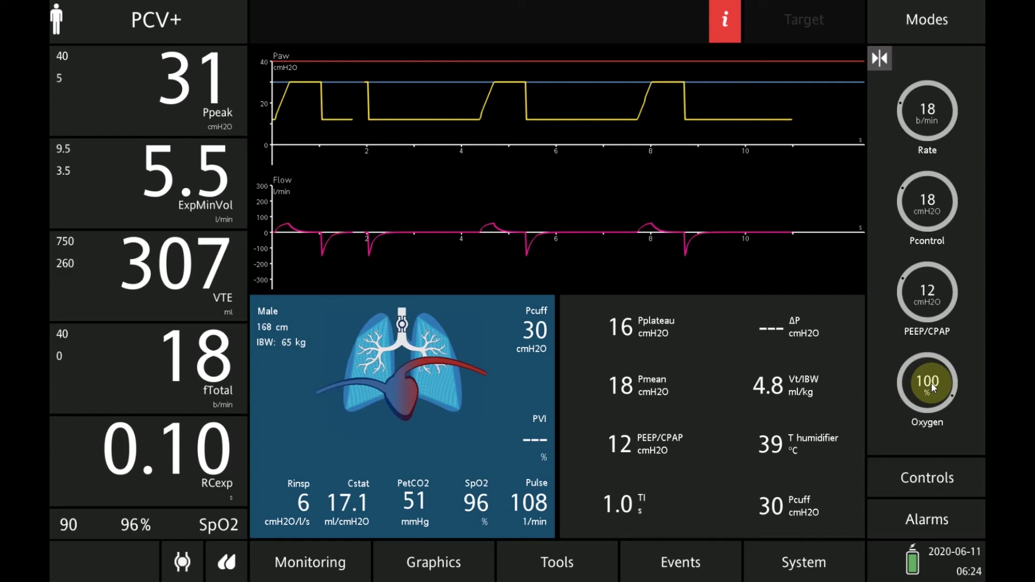
pyautogui.click(932, 387)
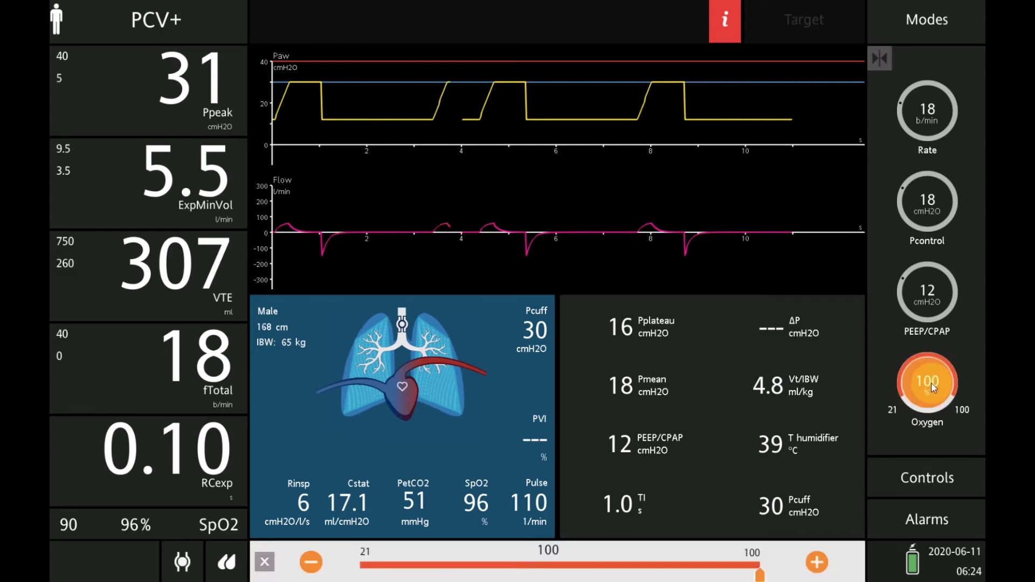
pyautogui.scroll(-11, 933, 387)
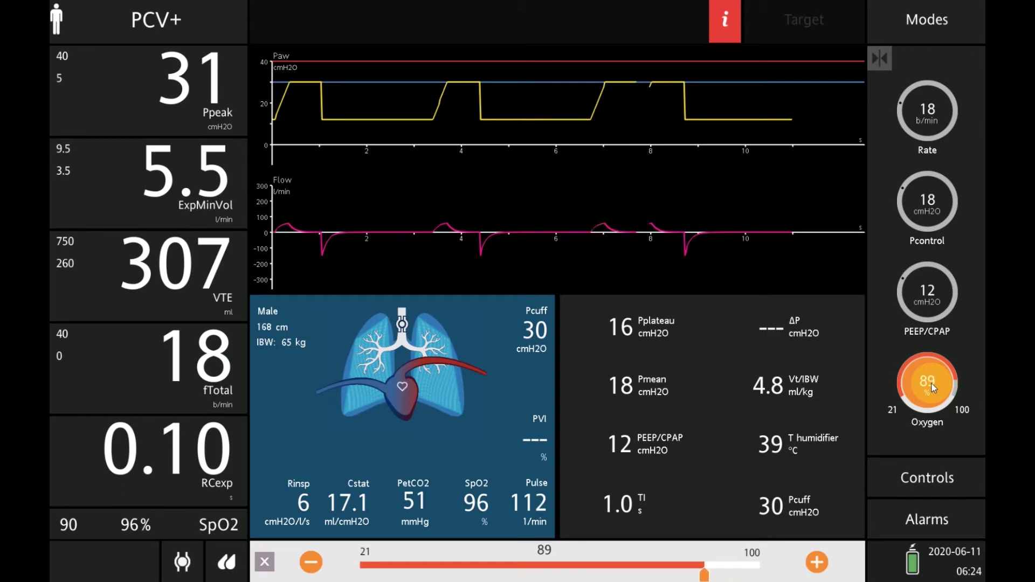
pyautogui.scroll(-18, 932, 387)
pyautogui.scroll(-7, 932, 388)
pyautogui.scroll(-2, 934, 388)
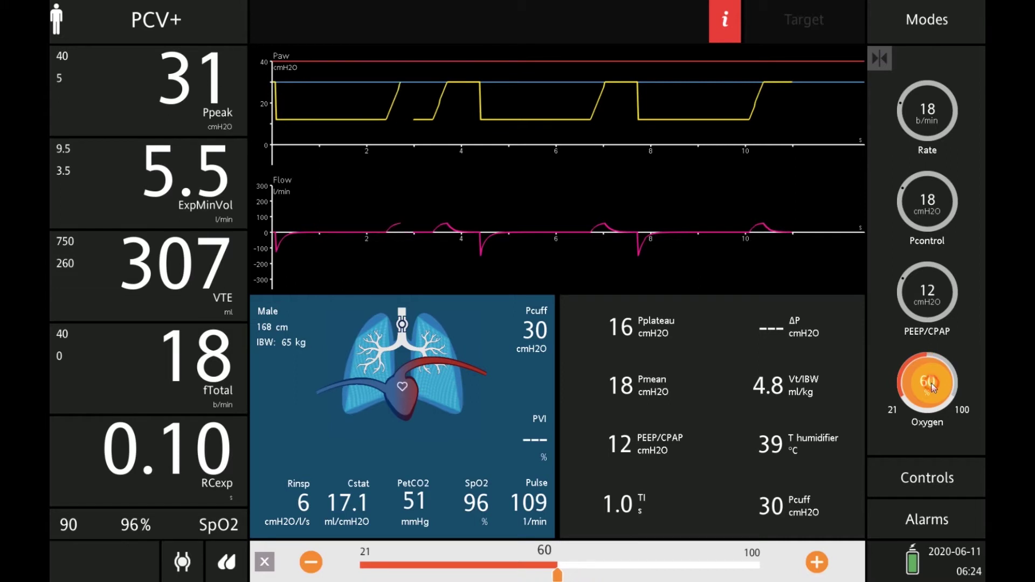
pyautogui.click(934, 387)
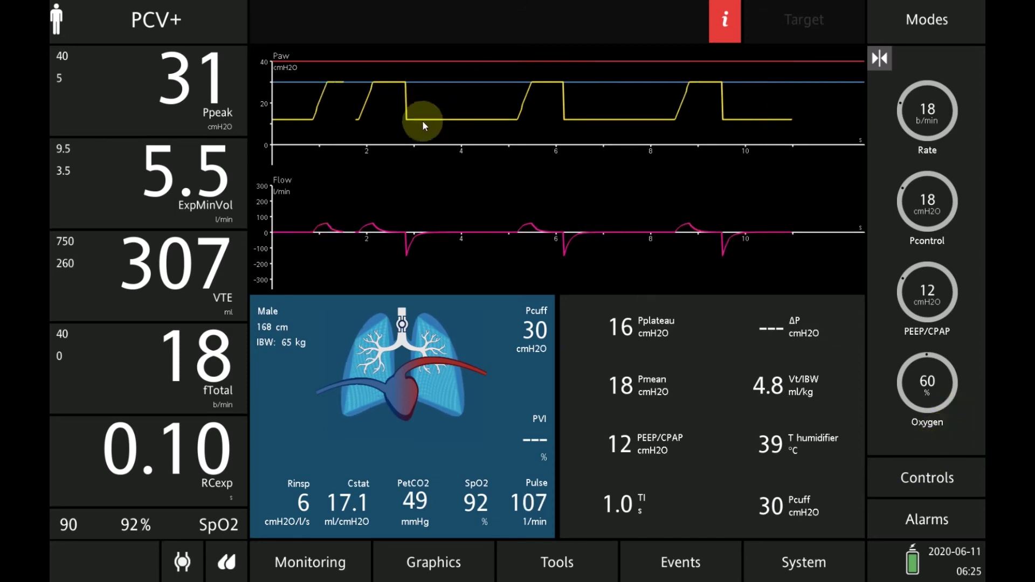
# Step: In Controls, set inspiratory time TI to 1.20 s, giving I:E 1:1.8
pyautogui.click(921, 477)
pyautogui.click(808, 118)
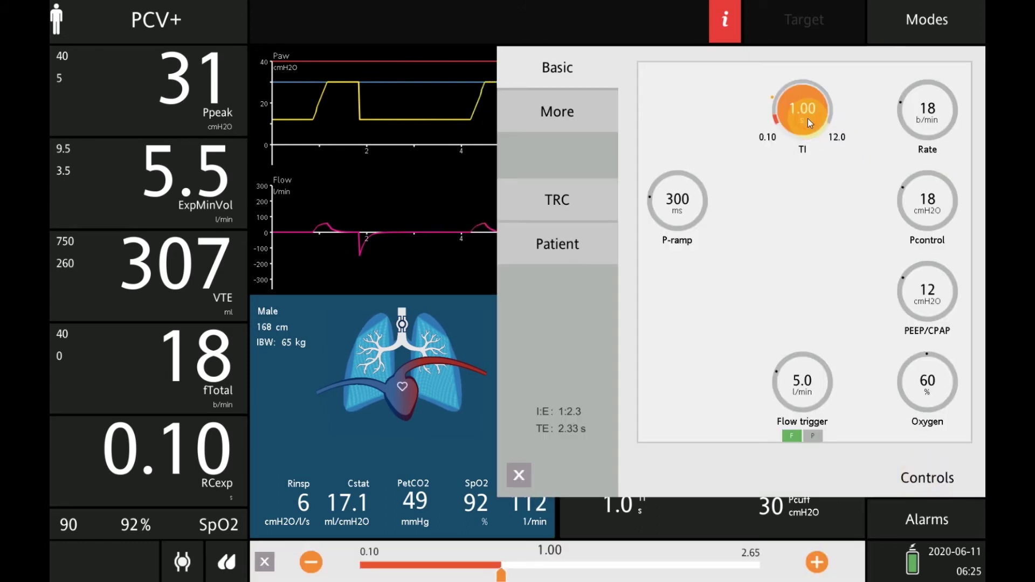
pyautogui.scroll(4, 808, 118)
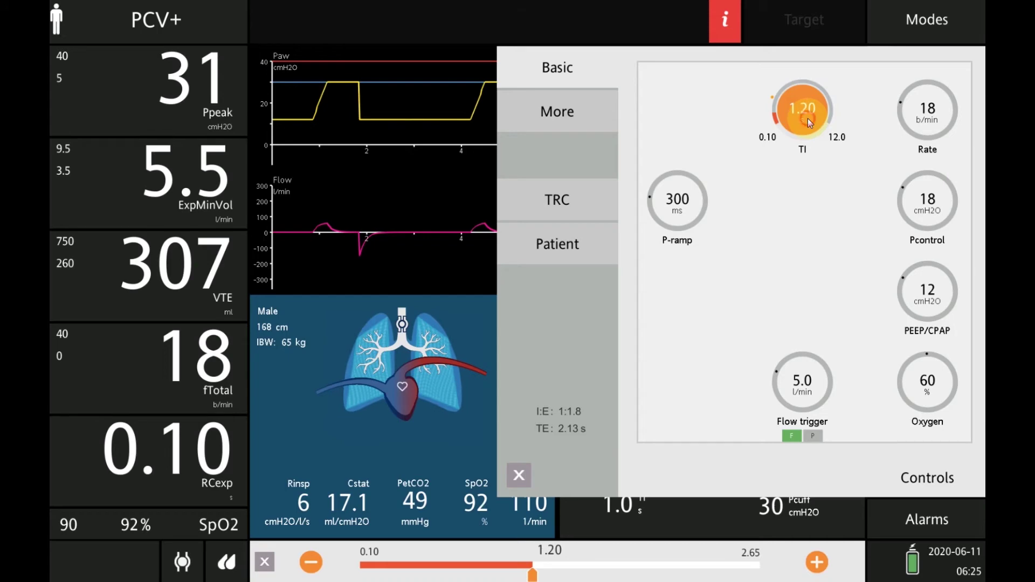
pyautogui.click(808, 118)
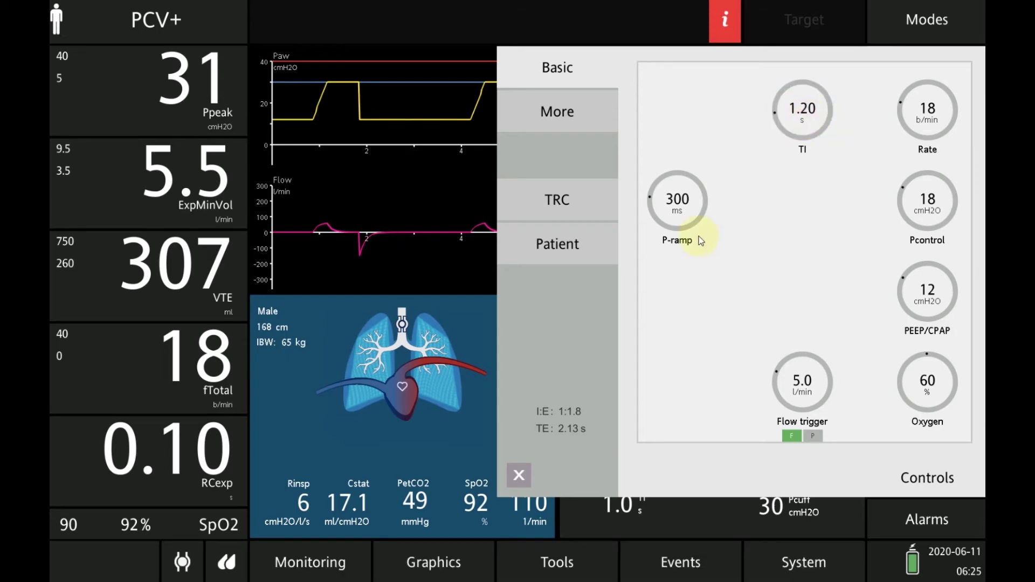
pyautogui.click(515, 467)
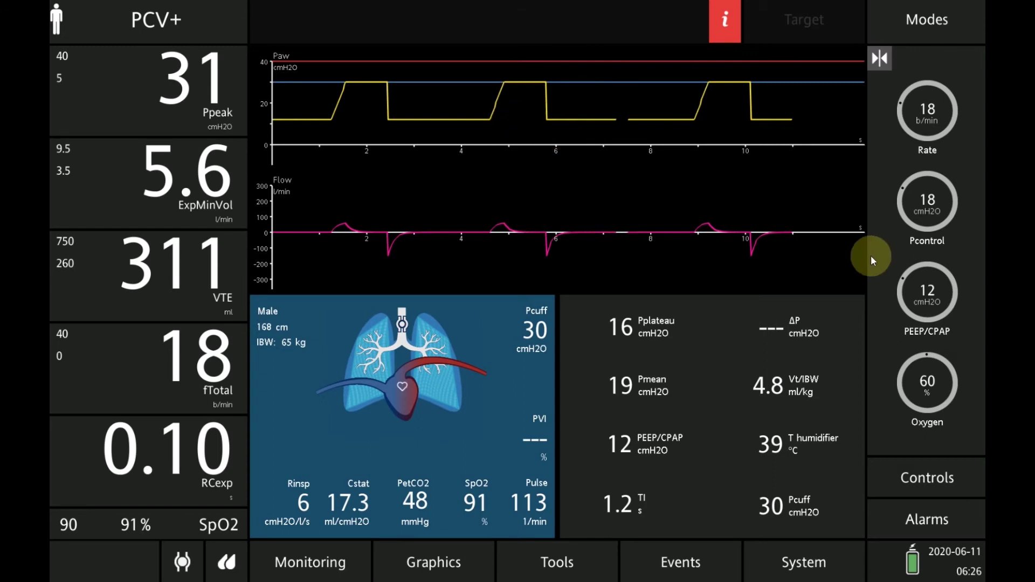
# Step: In Controls, reduce P-ramp from 300 ms to 80 ms
pyautogui.click(926, 483)
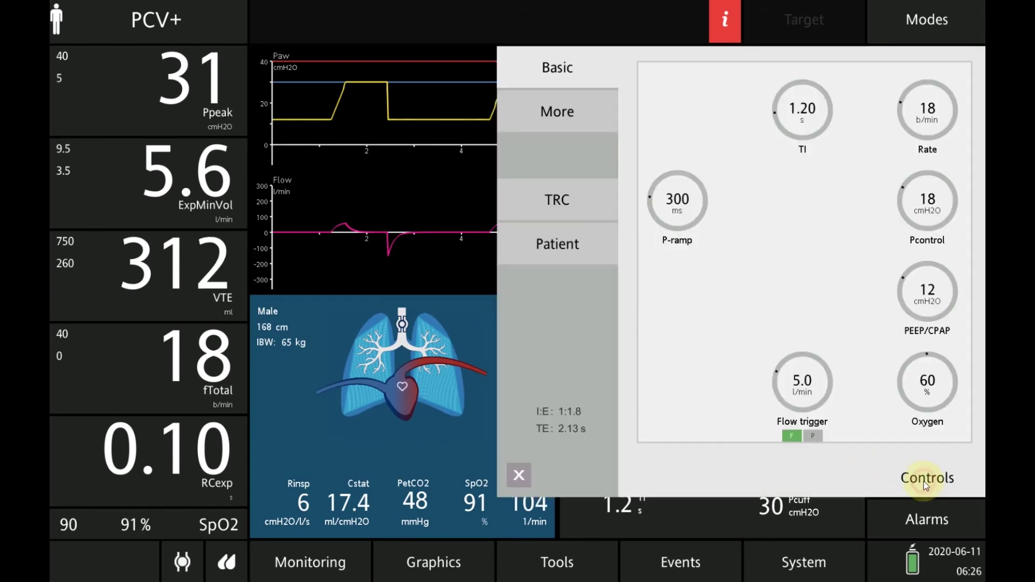
pyautogui.click(684, 207)
pyautogui.scroll(-6, 684, 207)
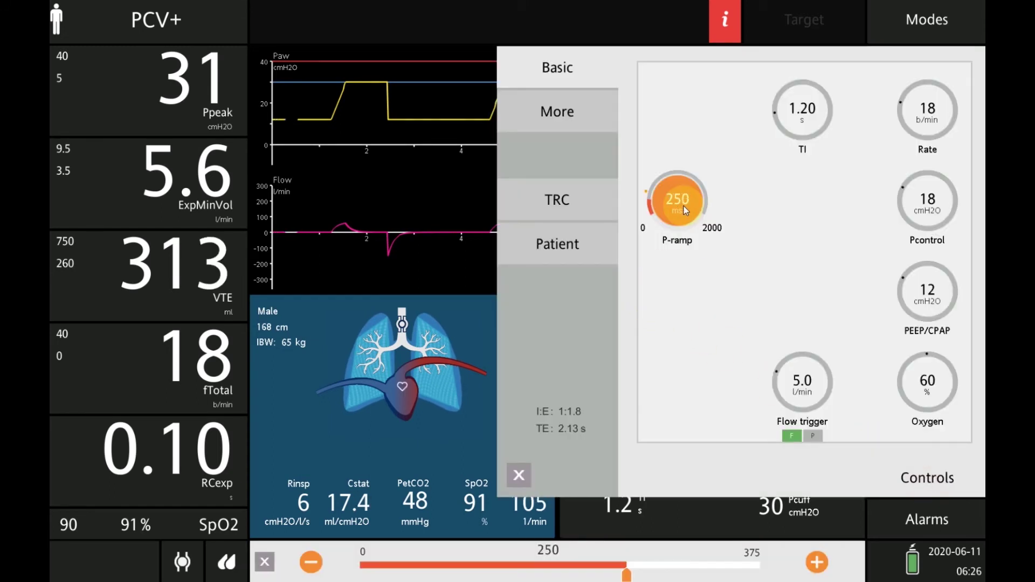
pyautogui.scroll(-4, 683, 206)
pyautogui.scroll(1, 684, 206)
pyautogui.scroll(-1, 684, 206)
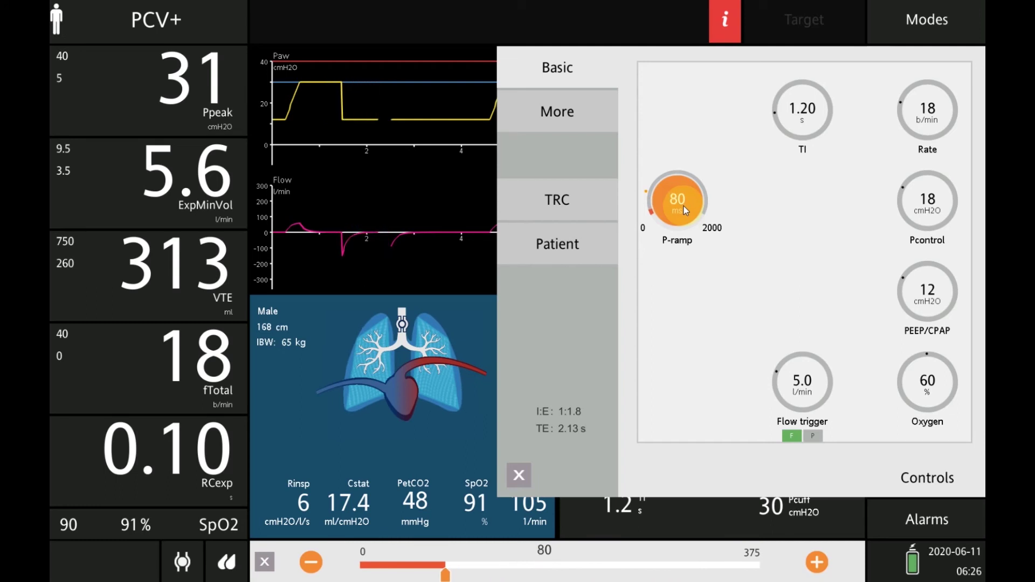
pyautogui.click(684, 206)
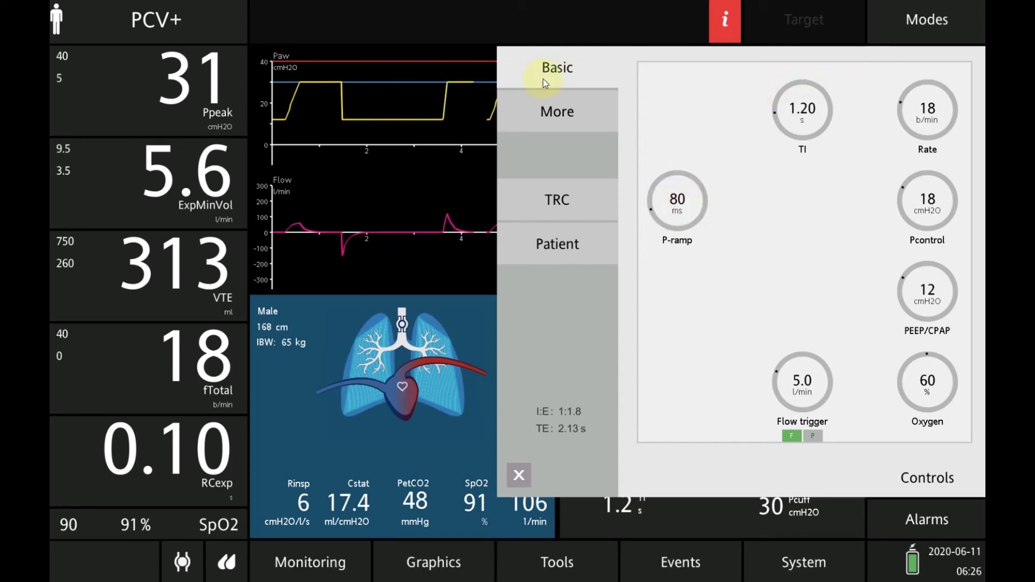
pyautogui.click(520, 477)
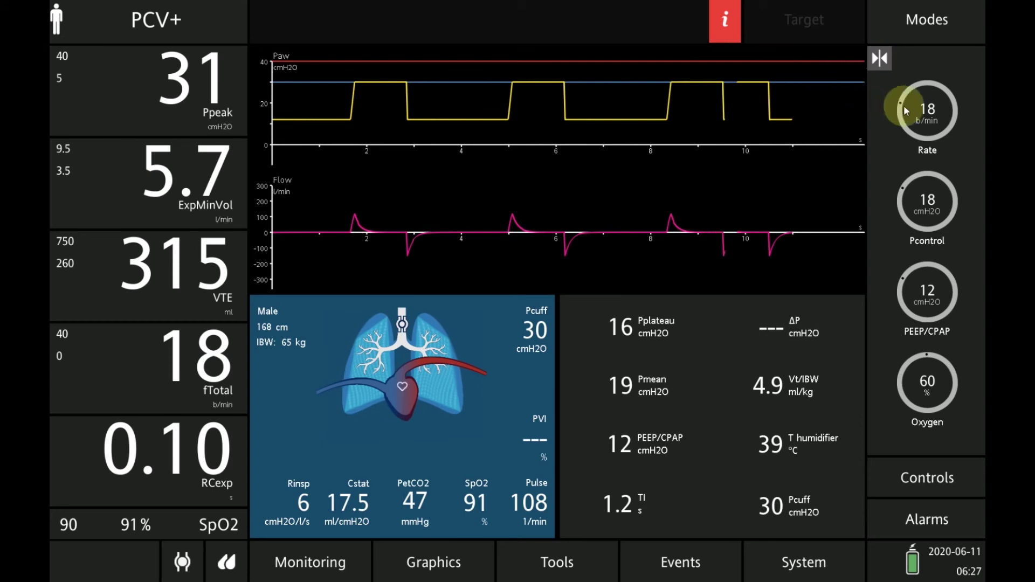
# Step: Turn the Rate dial from 18 up to 22 b/min and confirm
pyautogui.click(928, 113)
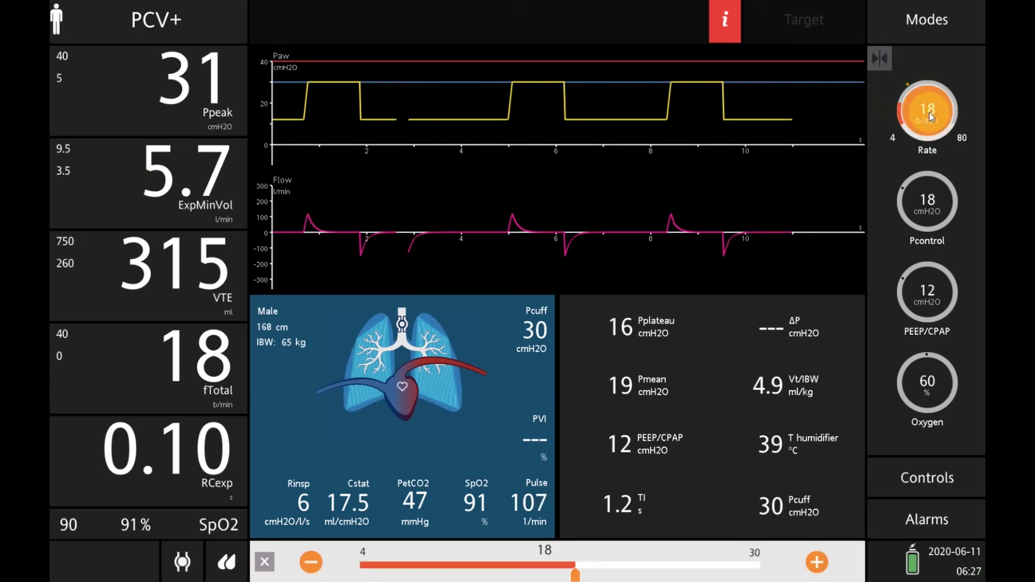
pyautogui.scroll(4, 930, 114)
pyautogui.scroll(1, 930, 114)
pyautogui.scroll(-1, 930, 115)
pyautogui.click(930, 114)
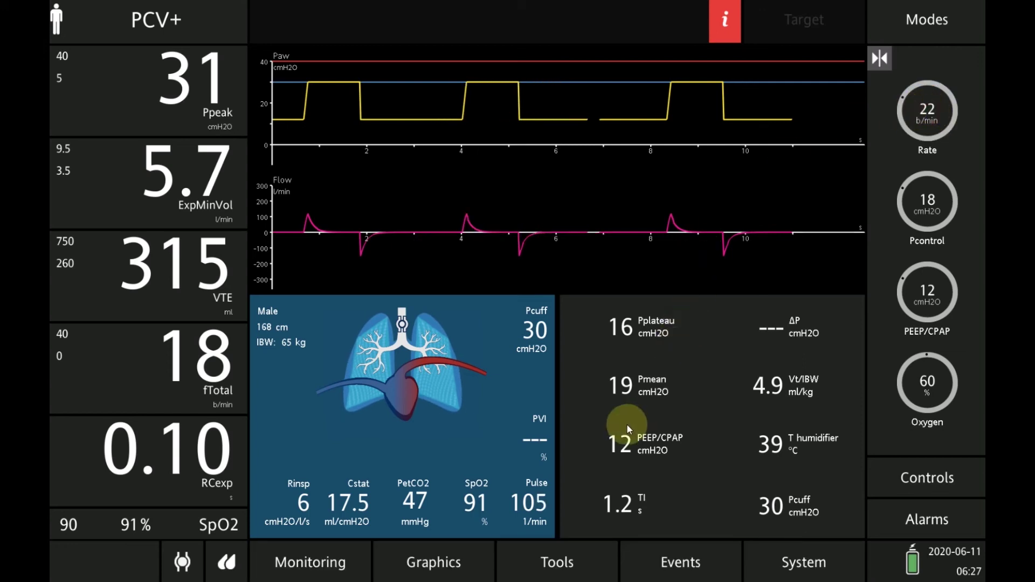